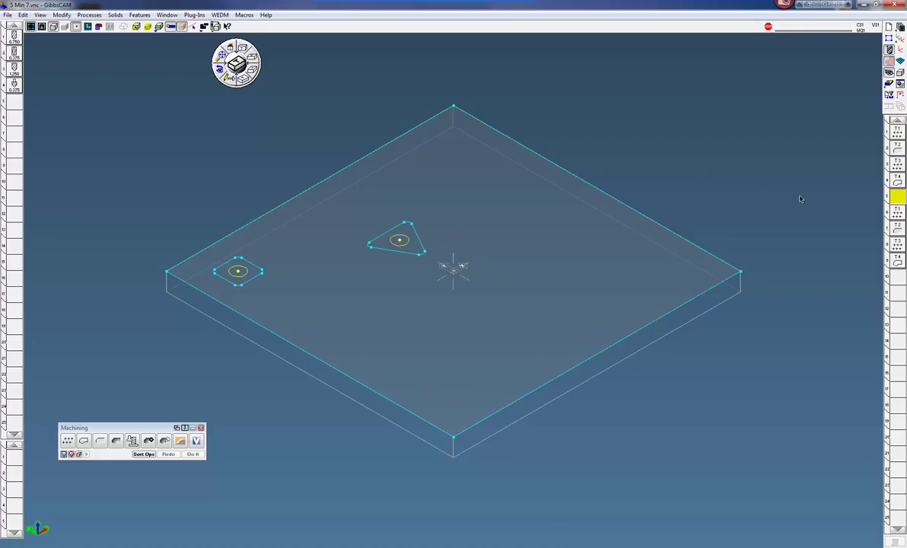
Select operation T1, the first entry in the operation list.
{"action": "left_click", "coordinate": [897, 132]}
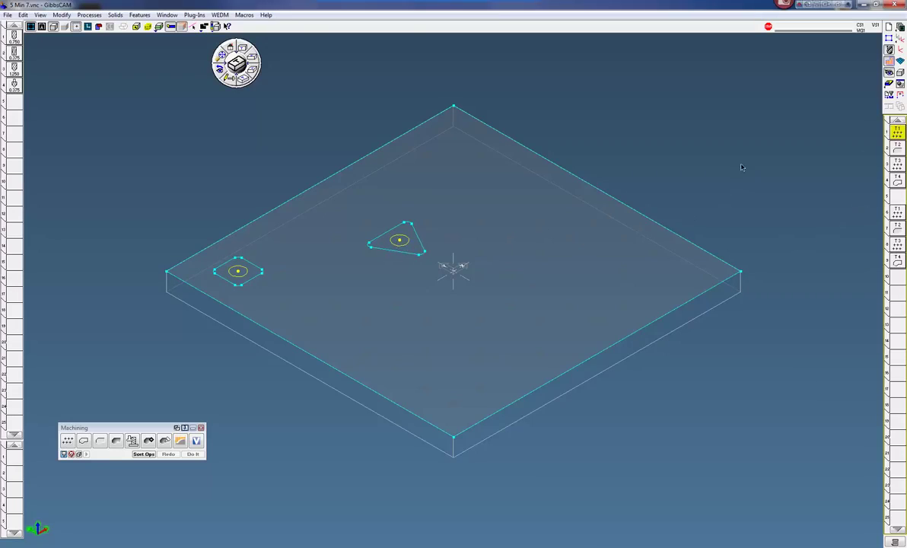
Run the Flash CPR Cut simulation of both pockets, then view the plate from Top.
{"action": "key", "text": "ctrl+r"}
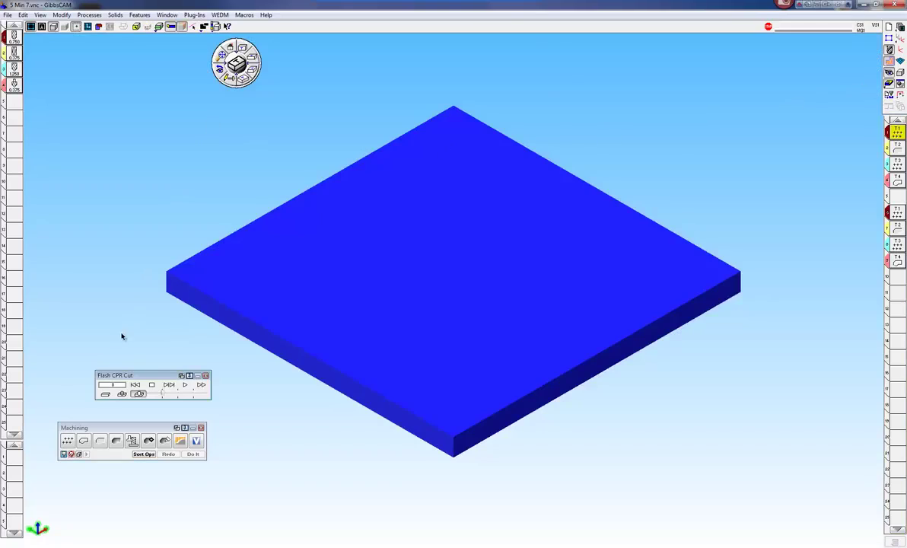
{"action": "left_click", "coordinate": [185, 385]}
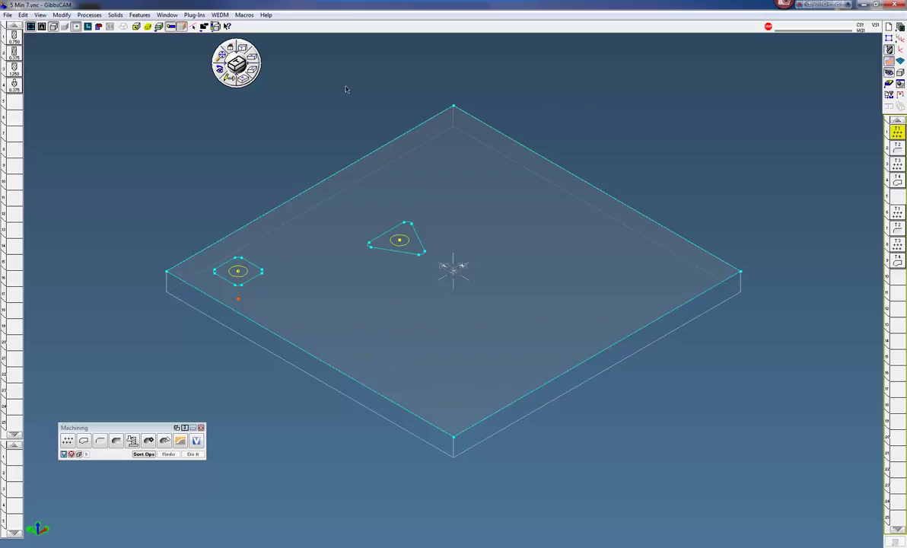
{"action": "left_click", "coordinate": [234, 52]}
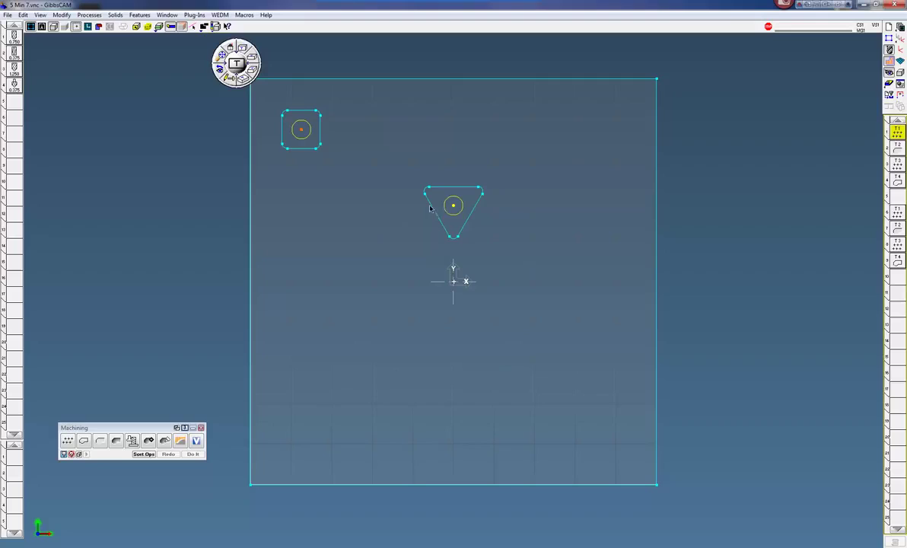
Return to isometric view and bring up the Transform Ops plug-in, moved out of the way.
{"action": "left_click", "coordinate": [228, 76]}
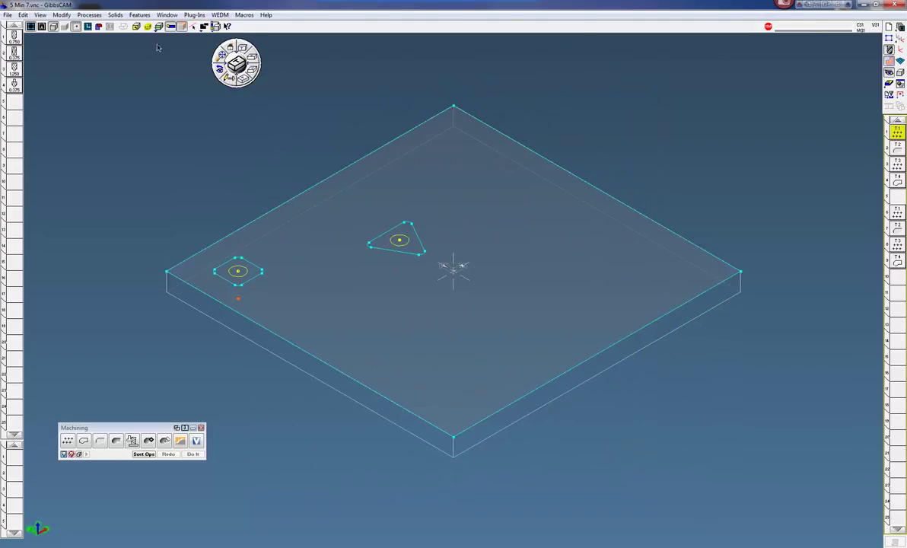
{"action": "left_click", "coordinate": [194, 15]}
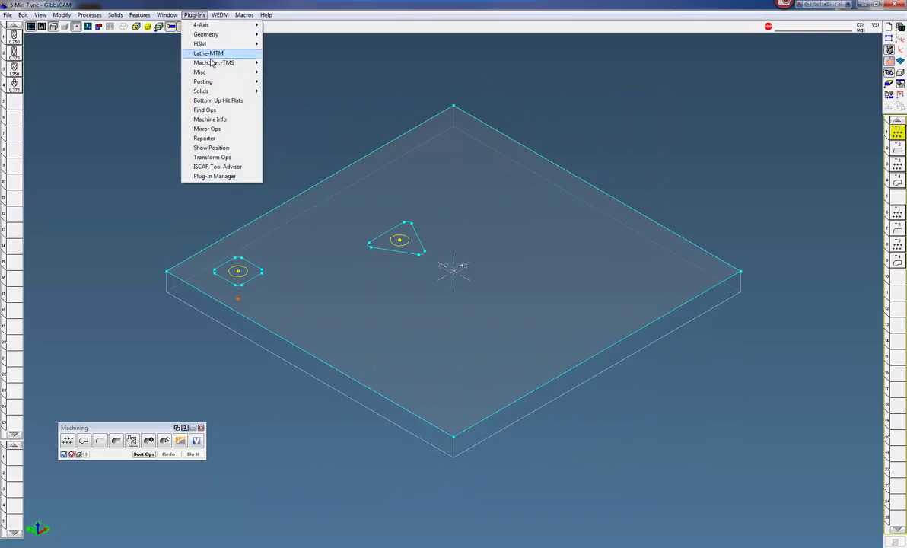
{"action": "left_click", "coordinate": [217, 157]}
{"action": "left_click_drag", "start_coordinate": [193, 122], "coordinate": [204, 58]}
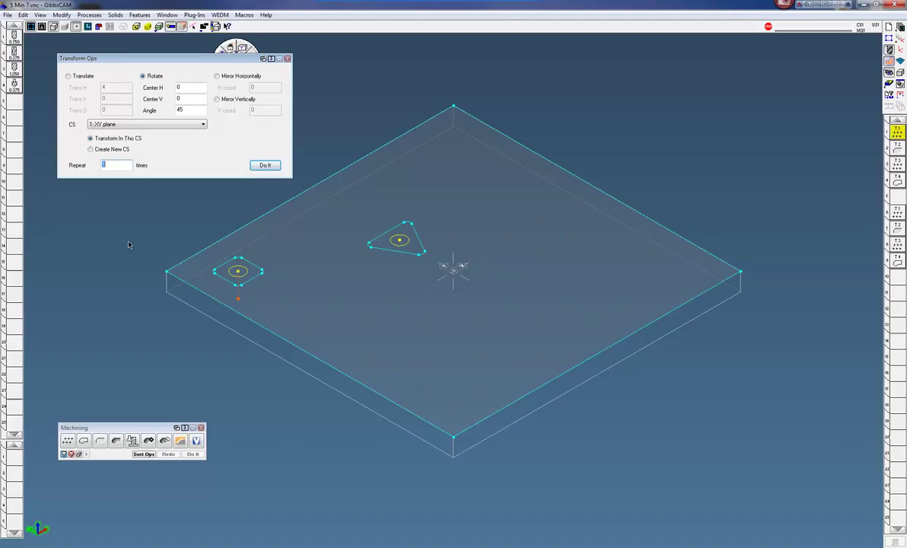
Set the transform to Translate, H 4, within the current coordinate system.
{"action": "left_click", "coordinate": [68, 77]}
{"action": "left_click", "coordinate": [143, 76]}
{"action": "left_click", "coordinate": [70, 76]}
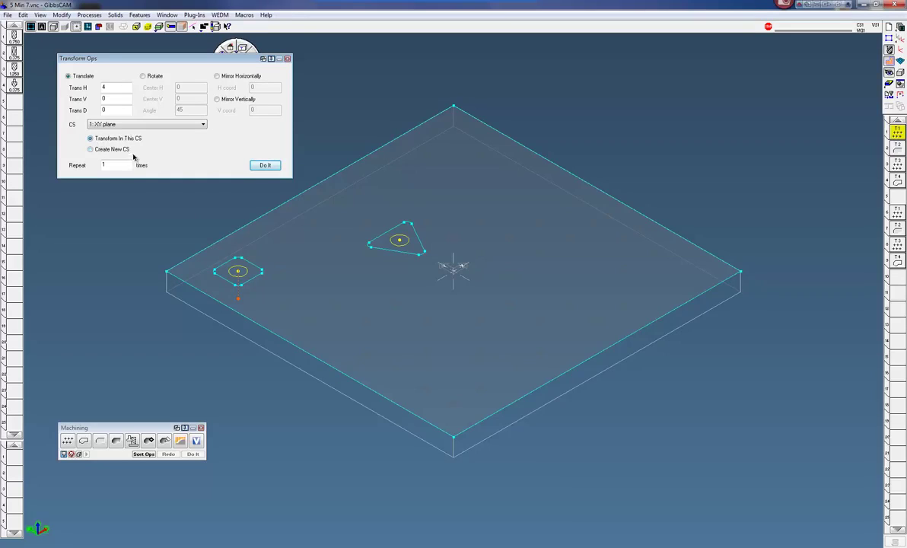
{"action": "left_click", "coordinate": [92, 139]}
Copy operations T1–T4 three times at 4-unit steps along H.
{"action": "left_click", "coordinate": [897, 133]}
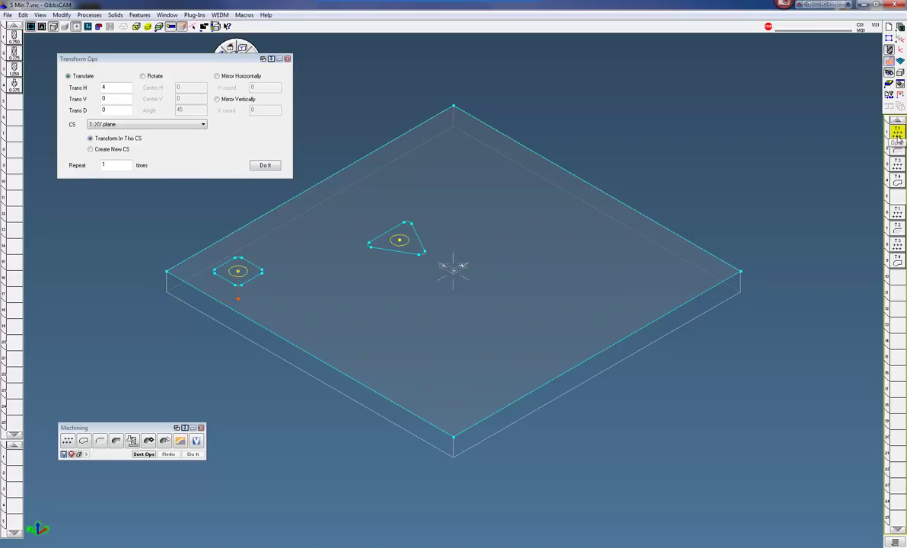
{"action": "left_click", "coordinate": [898, 181], "text": "shift"}
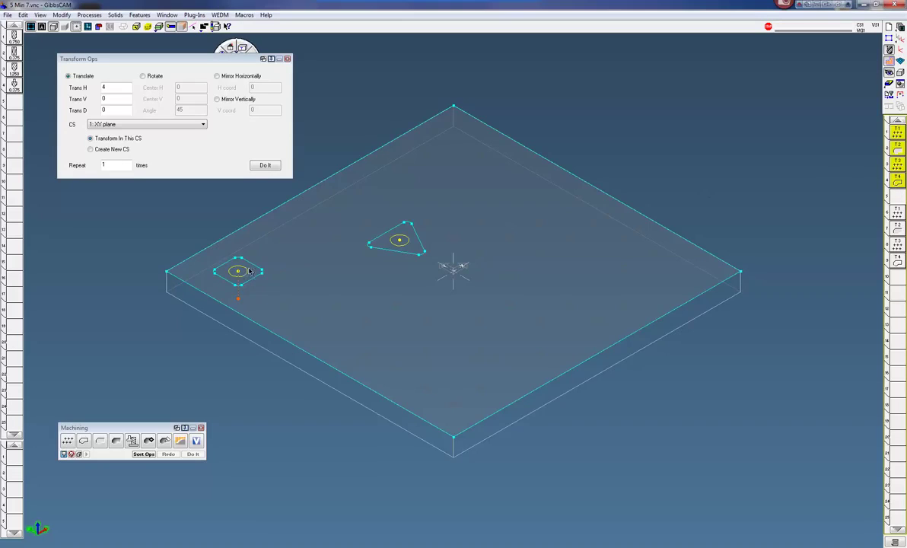
{"action": "left_click", "coordinate": [103, 88]}
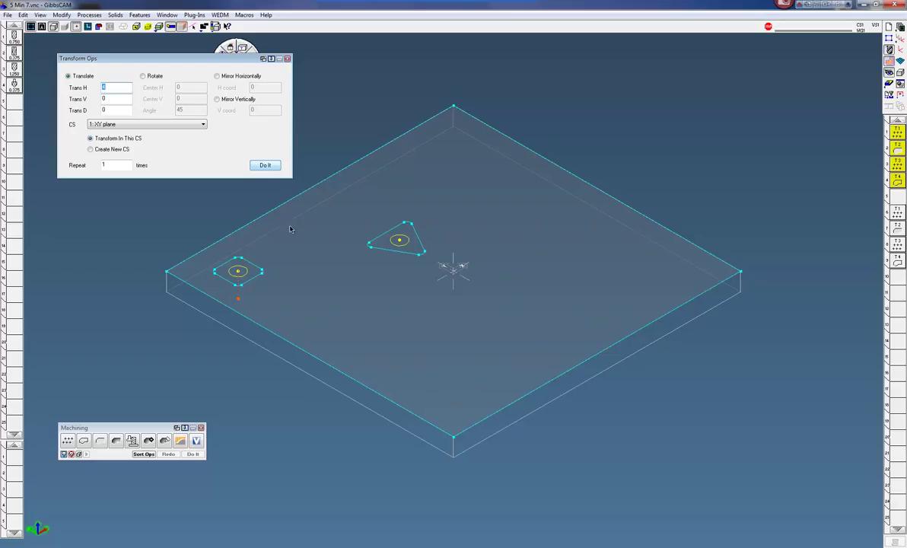
{"action": "left_click", "coordinate": [111, 165]}
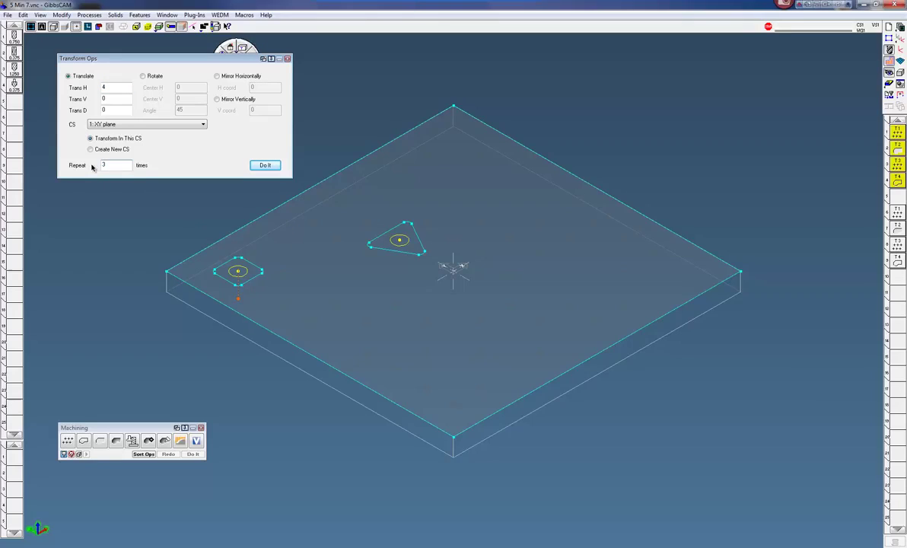
{"action": "left_click", "coordinate": [265, 164]}
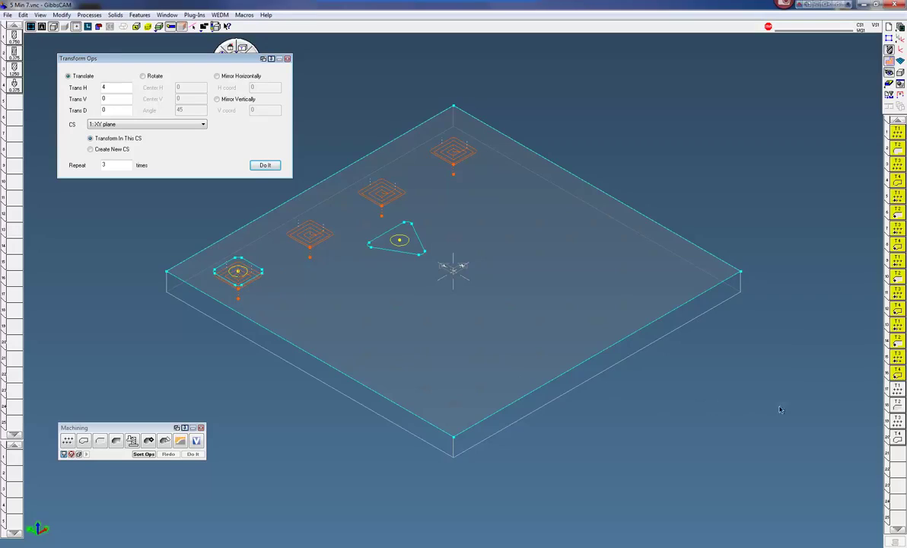
Select the four triangle-pocket operations 25–28 after inspecting the drilling op.
{"action": "left_click", "coordinate": [897, 388]}
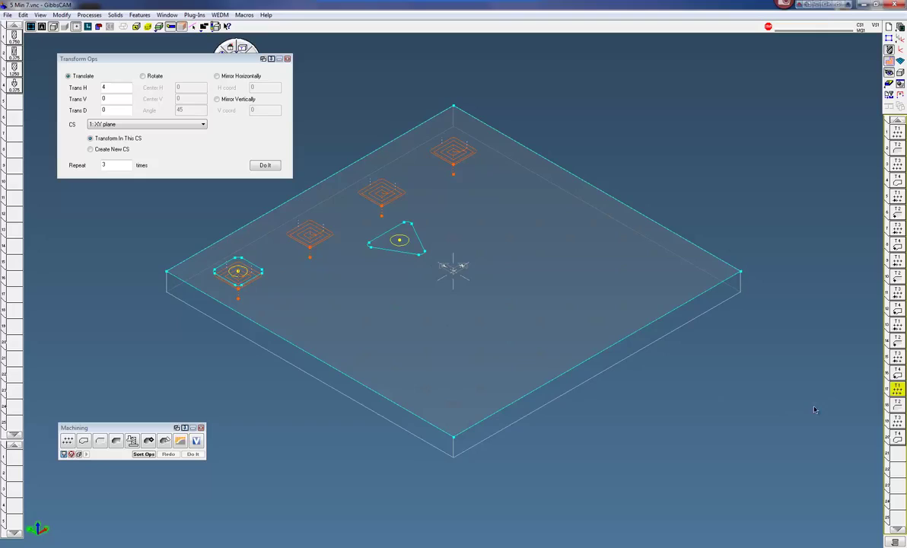
{"action": "double_click", "coordinate": [897, 390]}
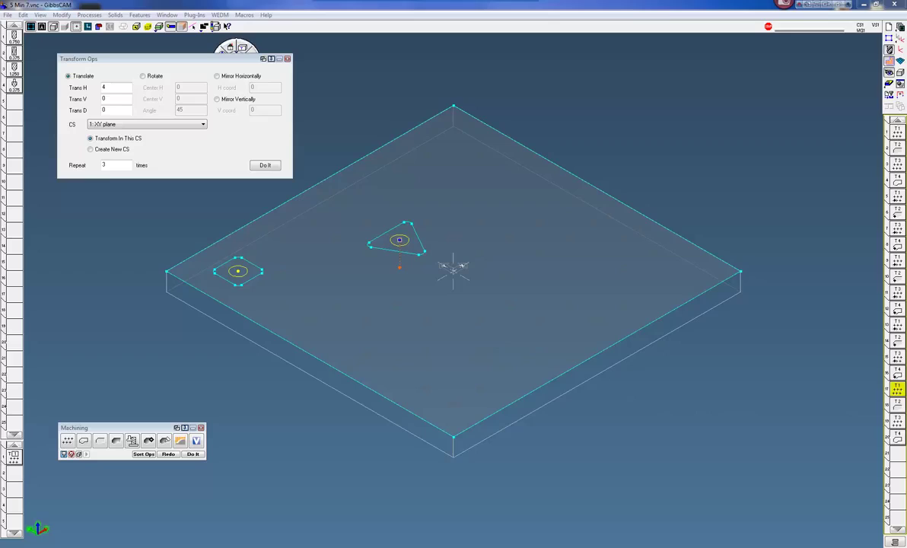
{"action": "left_click", "coordinate": [898, 441], "text": "shift"}
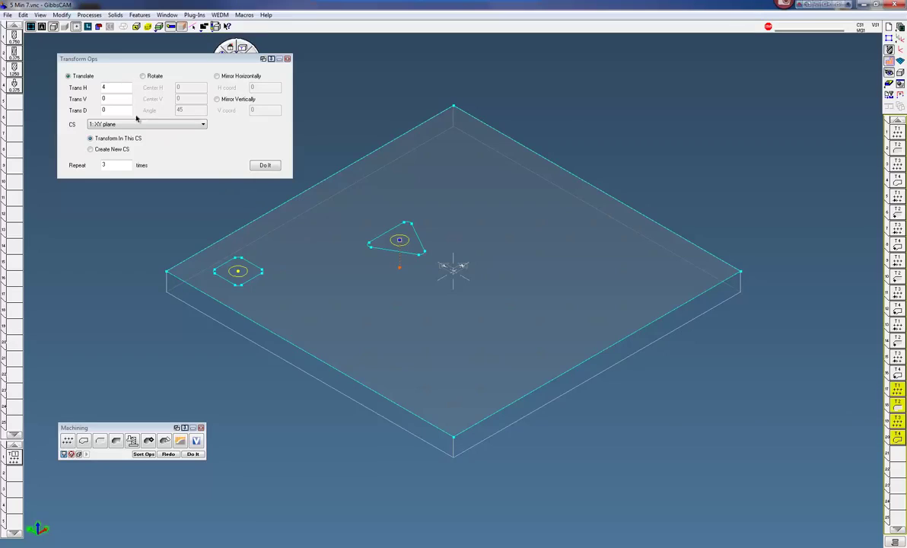
Set Rotate about center 0,0 with a 45° angle and Repeat 7.
{"action": "left_click", "coordinate": [144, 76]}
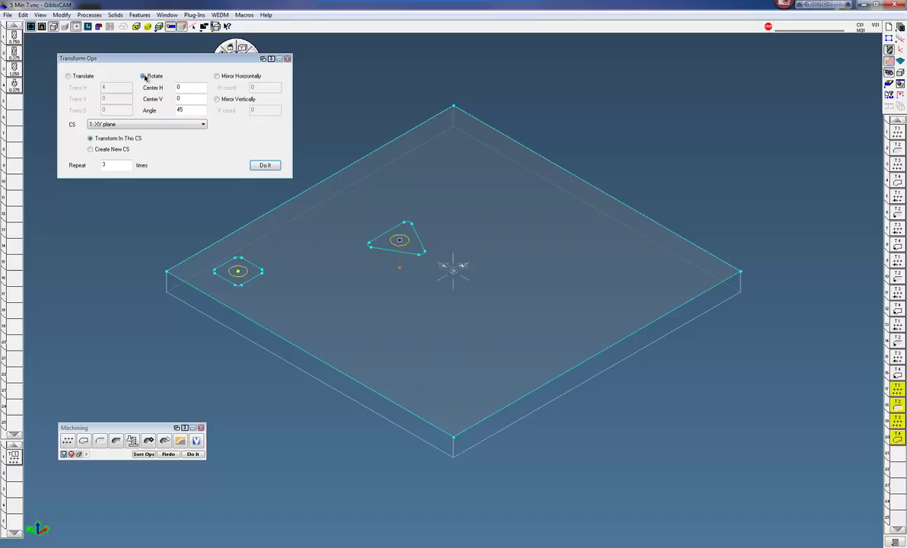
{"action": "left_click", "coordinate": [185, 89]}
{"action": "double_click", "coordinate": [180, 111]}
{"action": "double_click", "coordinate": [115, 166]}
Apply the rotation, creating seven 45° copies of the triangle-pocket operations.
{"action": "left_click", "coordinate": [267, 169]}
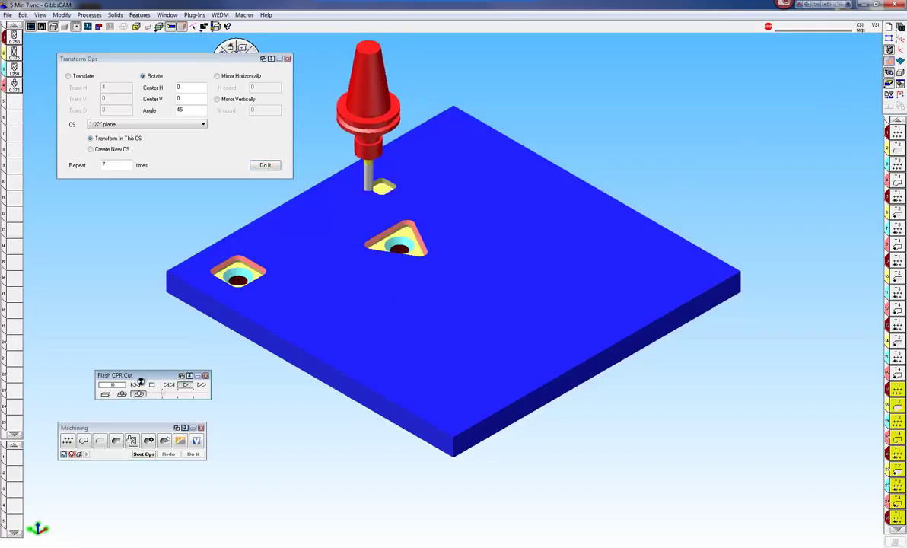
Rewind and replay the cut simulation through all square and triangle pockets.
{"action": "left_click", "coordinate": [136, 384]}
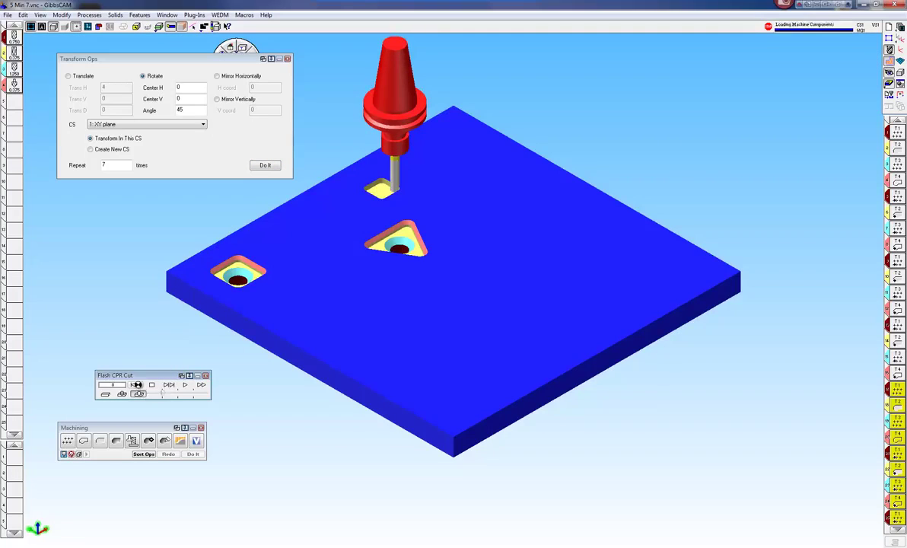
{"action": "left_click", "coordinate": [185, 384]}
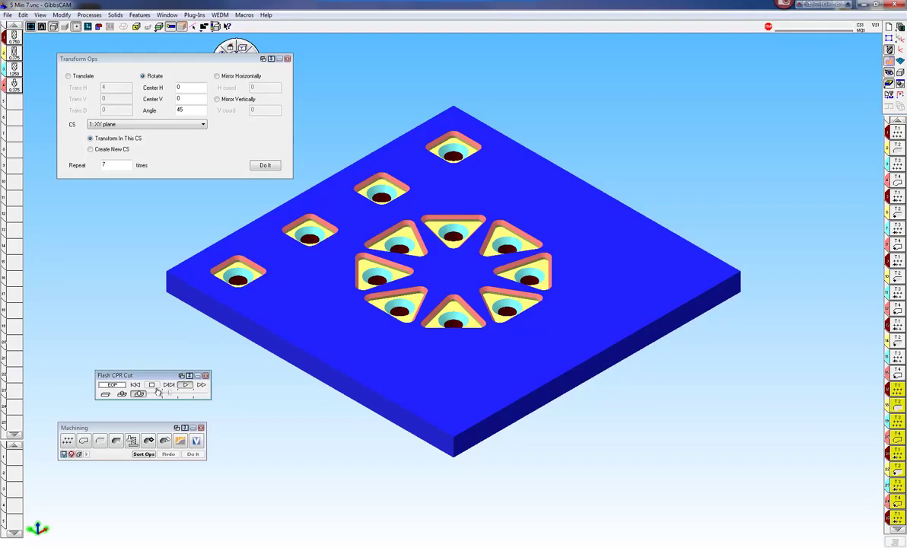
Sort the operations by tool and replay the simulation from the start.
{"action": "left_click", "coordinate": [143, 454]}
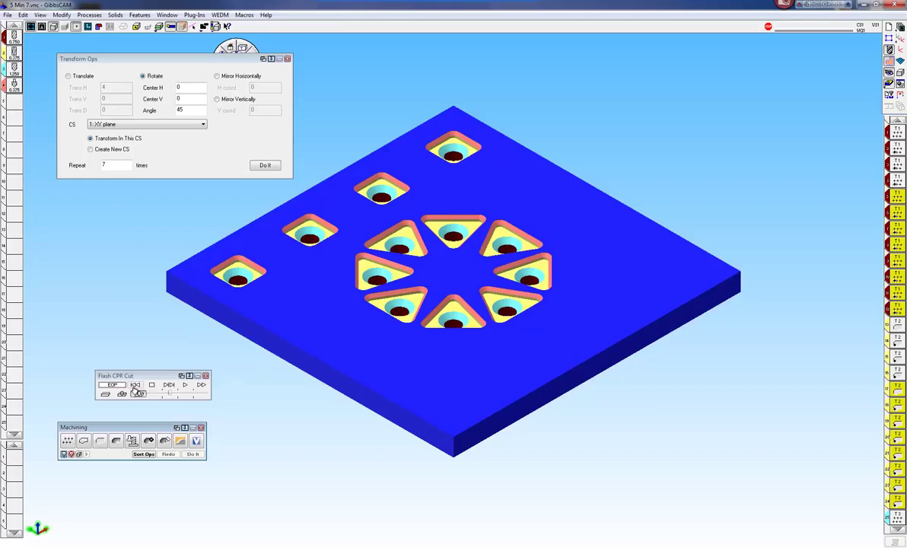
{"action": "left_click", "coordinate": [185, 384]}
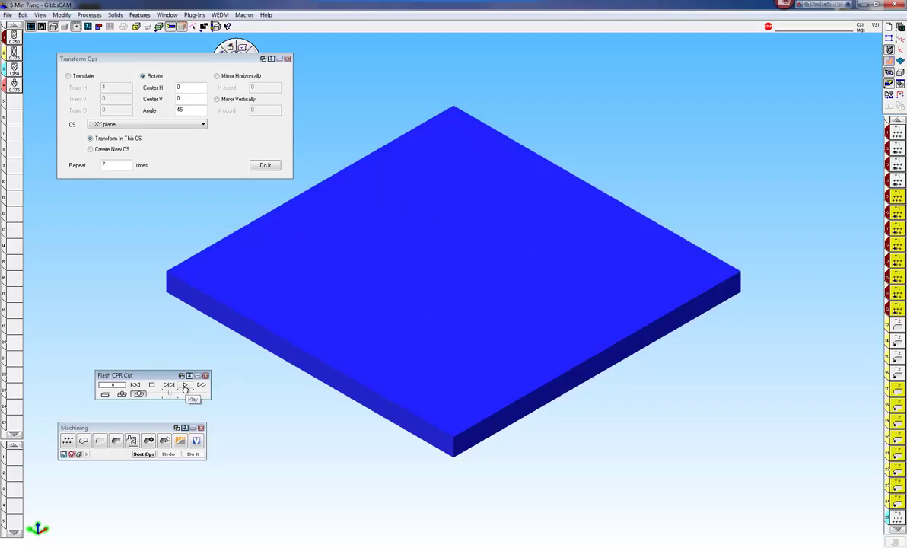
{"action": "left_click", "coordinate": [184, 386]}
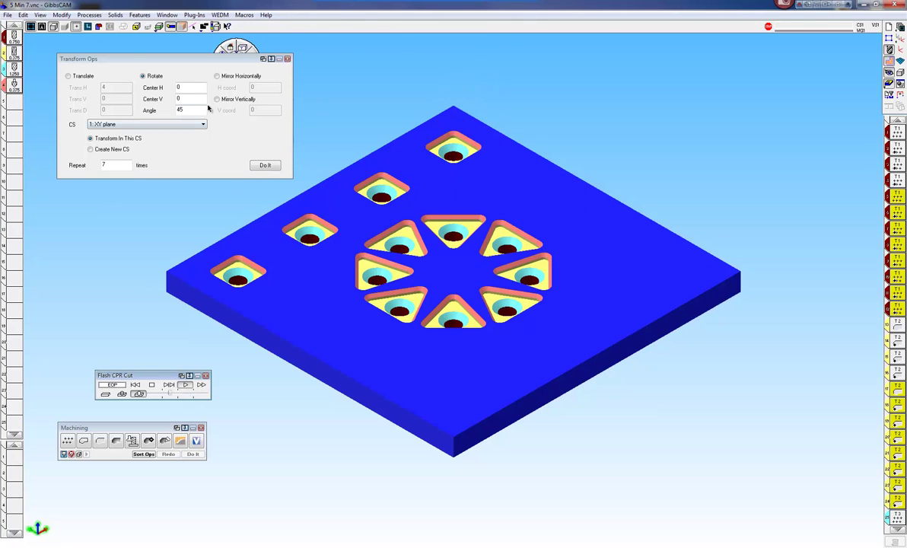
{"action": "left_click_drag", "start_coordinate": [235, 60], "coordinate": [207, 95]}
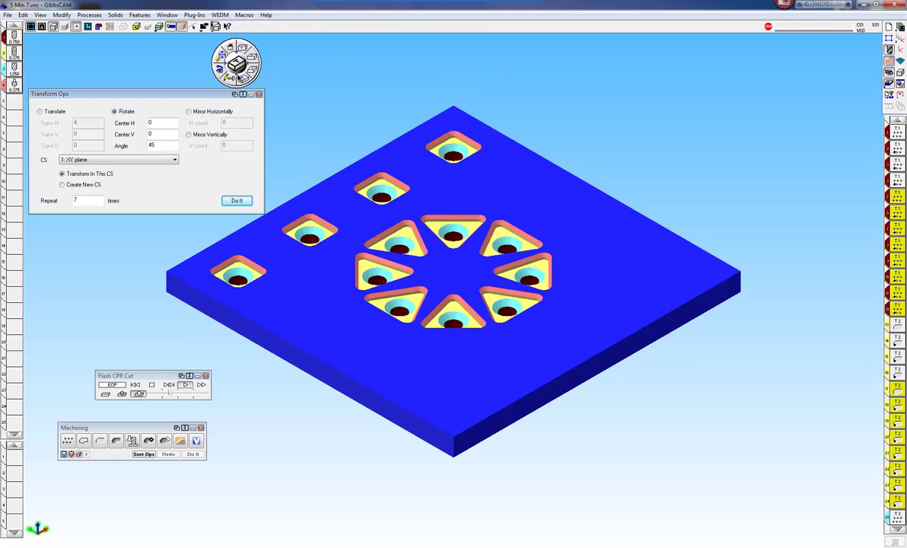
{"action": "left_click", "coordinate": [227, 50]}
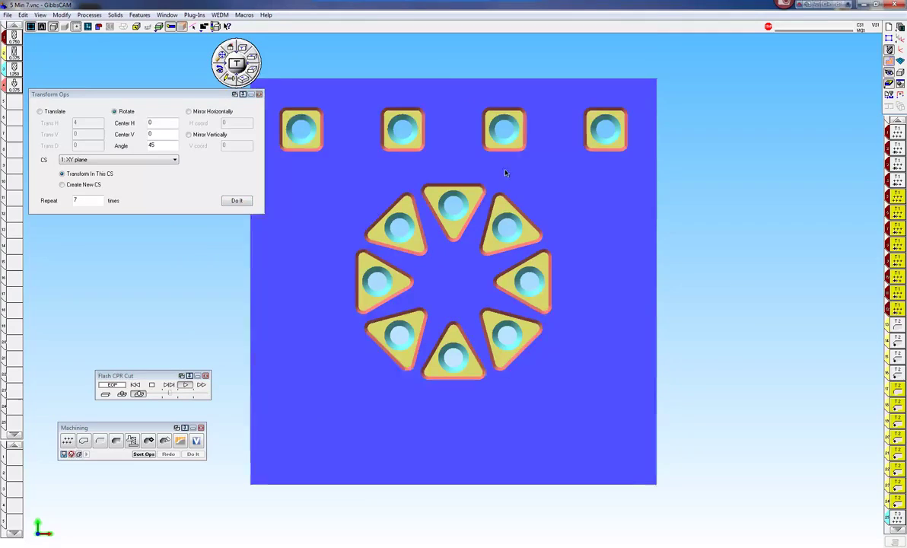
{"action": "scroll", "coordinate": [503, 174], "scroll_direction": "down", "scroll_amount": 1}
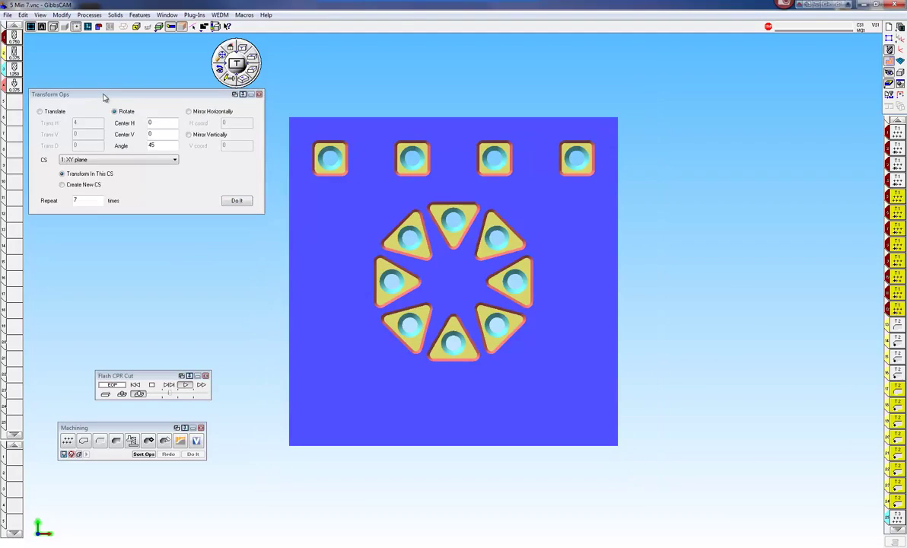
{"action": "left_click_drag", "start_coordinate": [102, 96], "coordinate": [111, 103]}
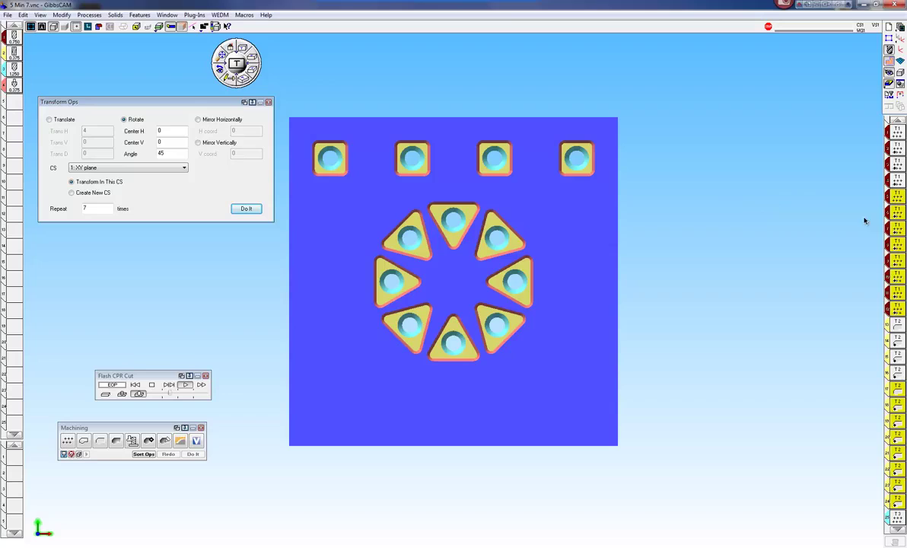
{"action": "left_click", "coordinate": [220, 59]}
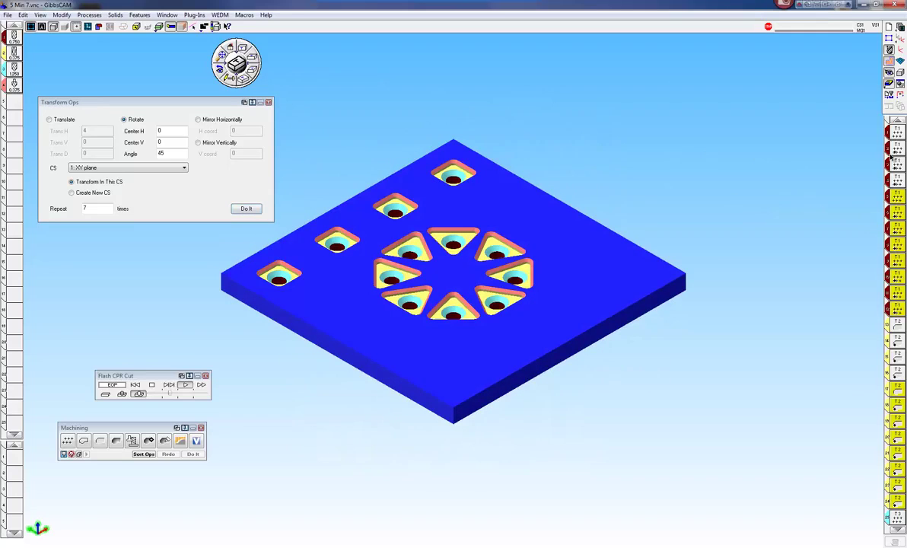
{"action": "left_click", "coordinate": [898, 135]}
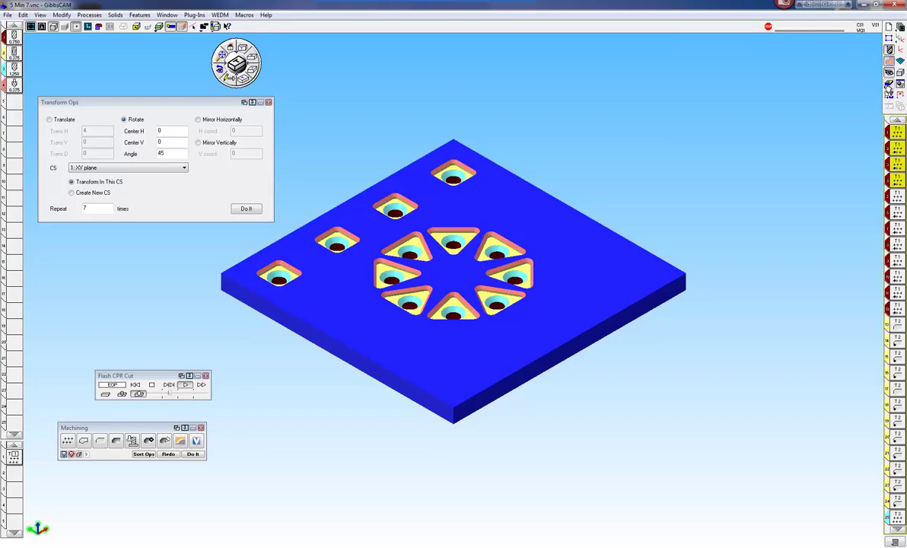
Exit the cut simulation and close the Transform Ops dialog.
{"action": "left_click", "coordinate": [327, 177]}
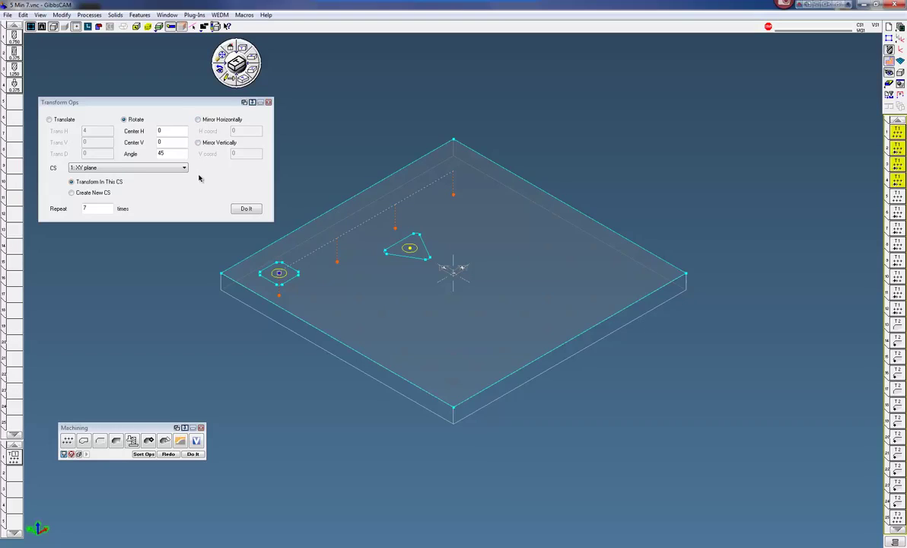
{"action": "left_click", "coordinate": [251, 101]}
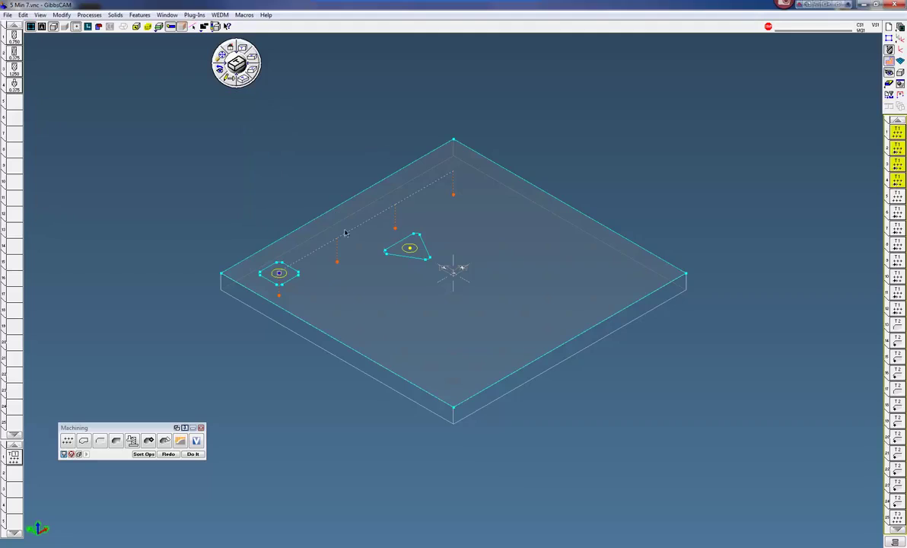